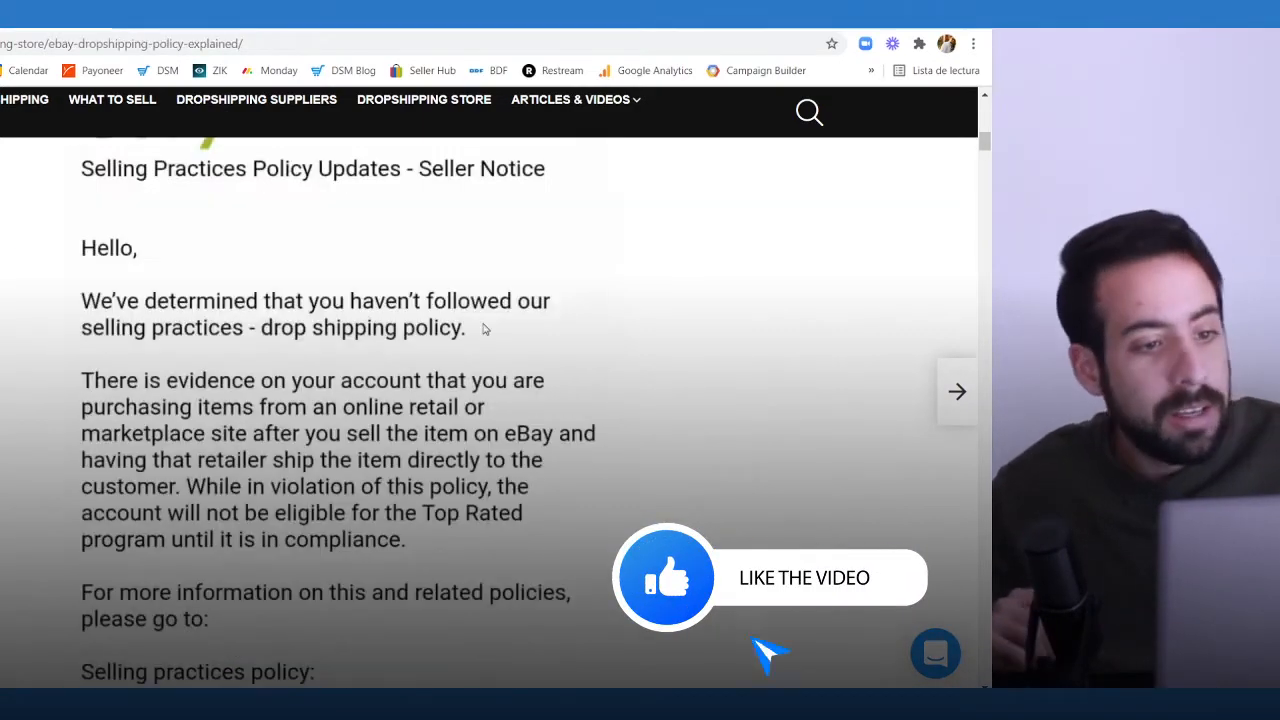
Step: Return to the eBay dropshipping policy article, go to the Dropship Academy home page and browse its articles
{"action": "scroll", "coordinate": [483, 328], "scroll_direction": "up", "scroll_amount": 10}
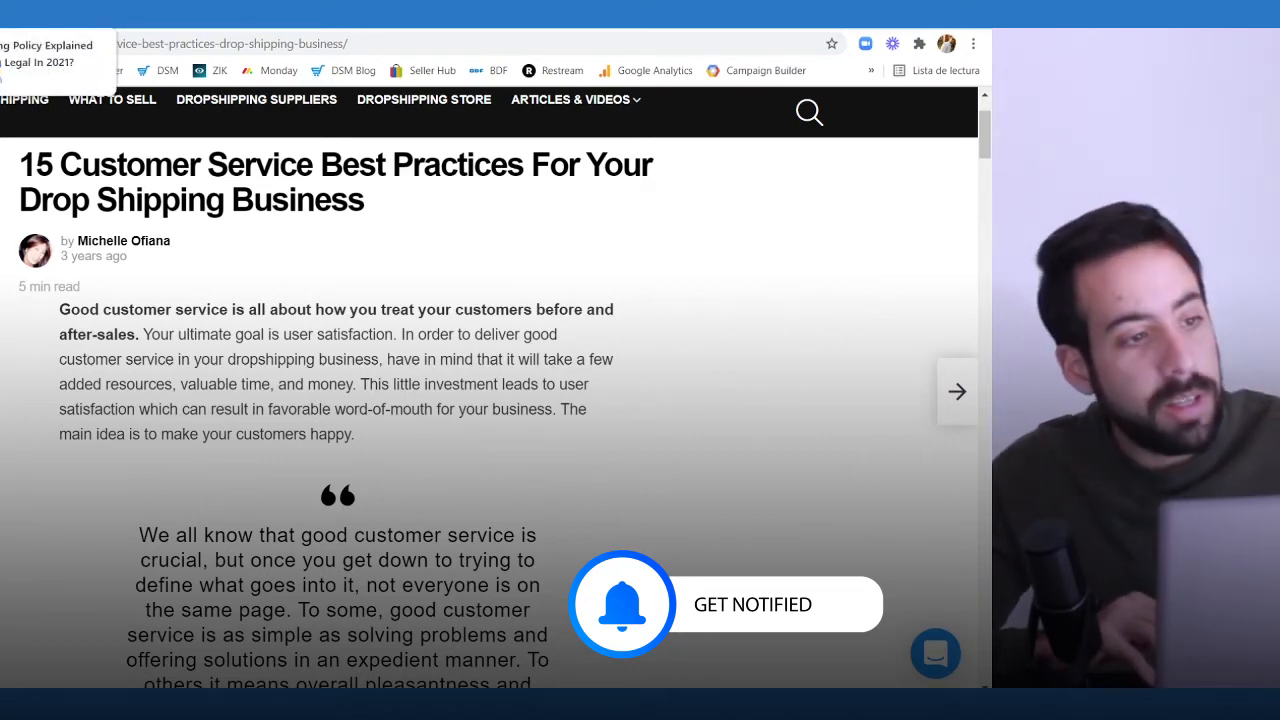
{"action": "left_click", "coordinate": [45, 25]}
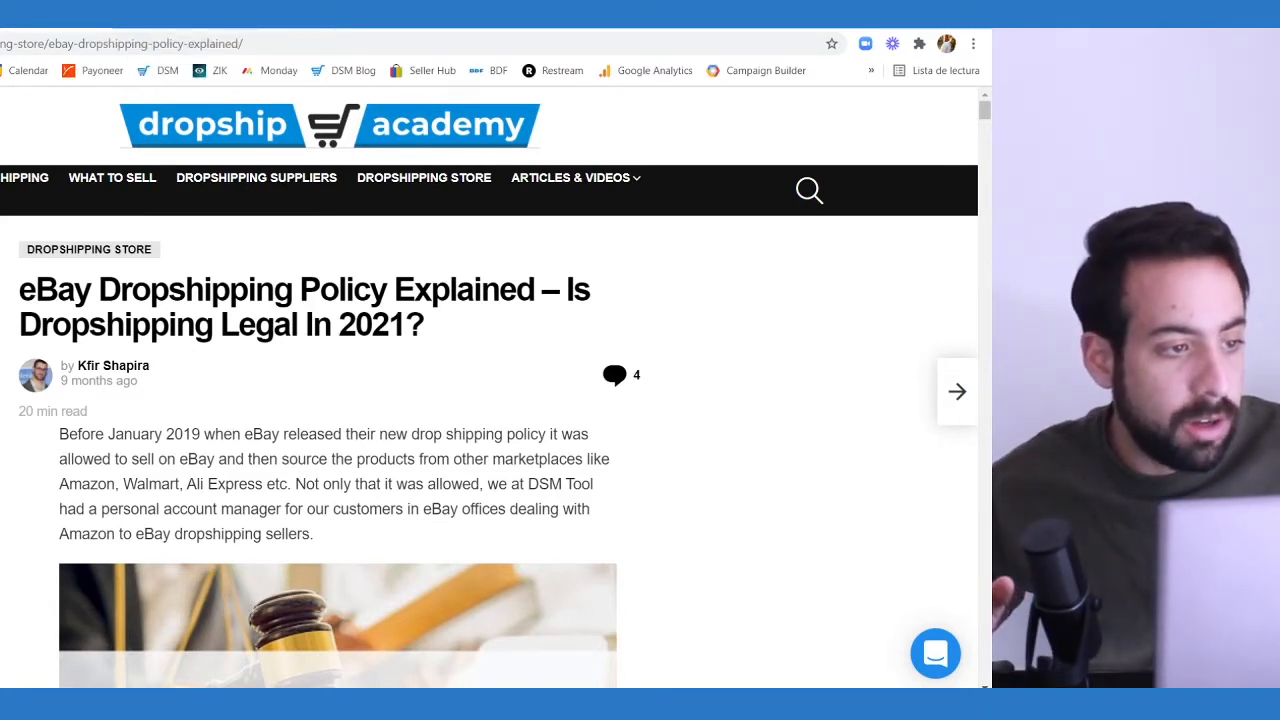
{"action": "left_click", "coordinate": [330, 125]}
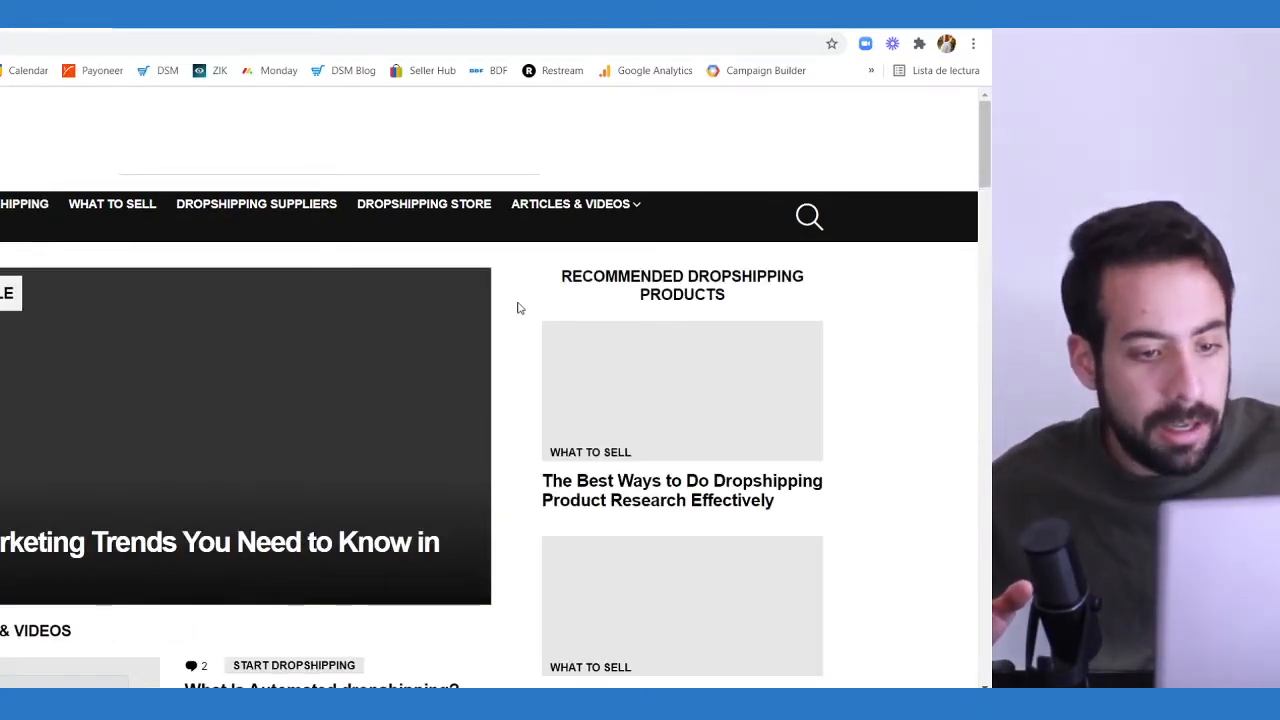
{"action": "scroll", "coordinate": [519, 310], "scroll_direction": "down", "scroll_amount": 3}
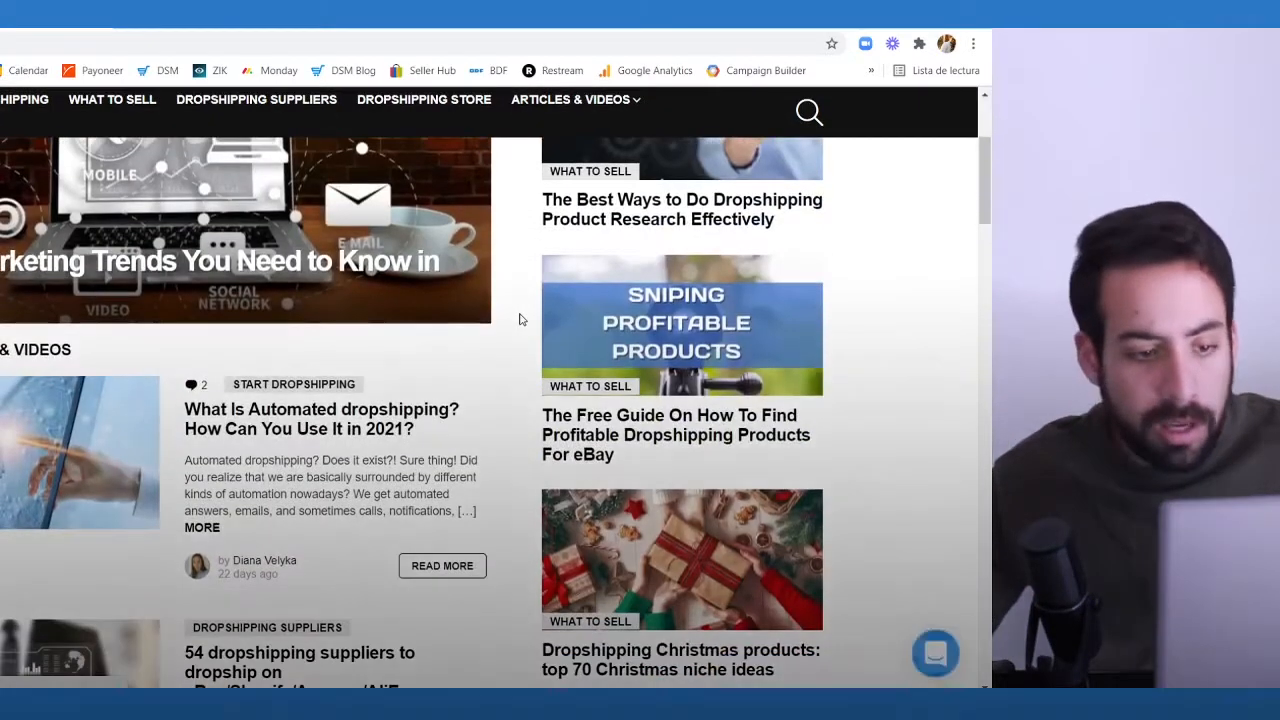
{"action": "scroll", "coordinate": [519, 319], "scroll_direction": "down", "scroll_amount": 2}
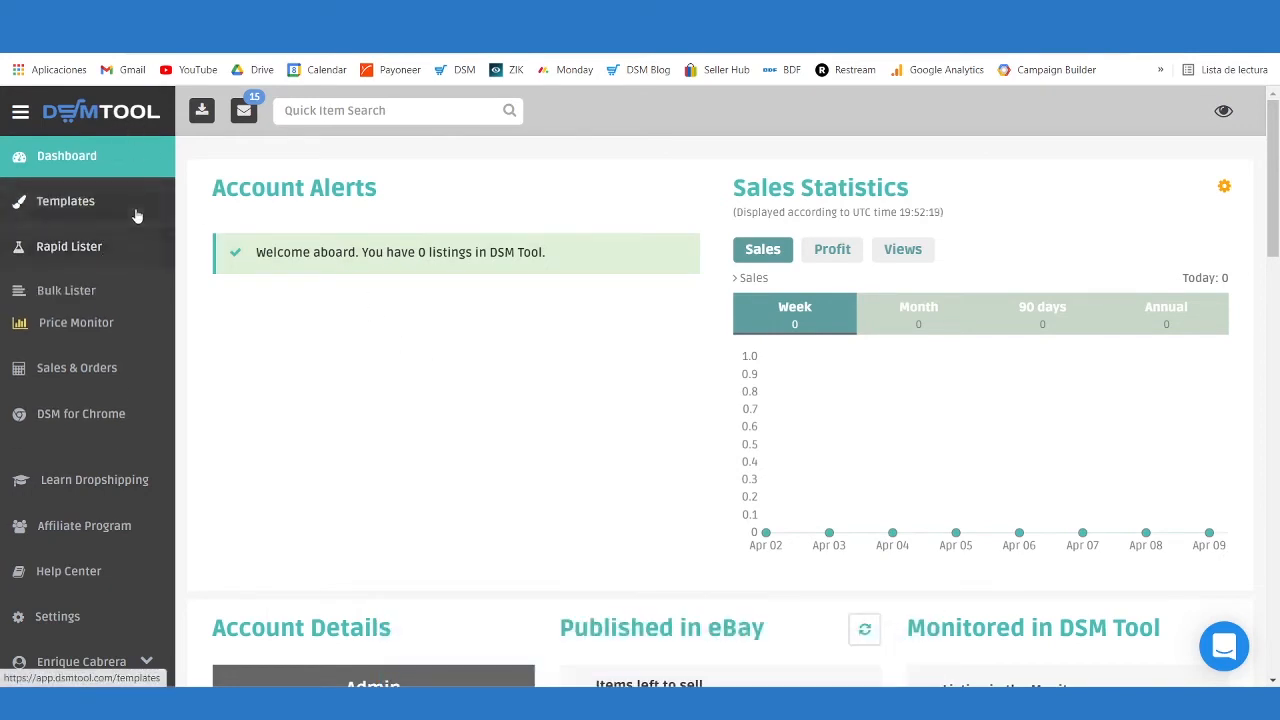
Step: In DSM Tool, open the account's Sales & Orders settings at the After-sale Auto Messages section
{"action": "scroll", "coordinate": [80, 450], "scroll_direction": "down", "scroll_amount": 3}
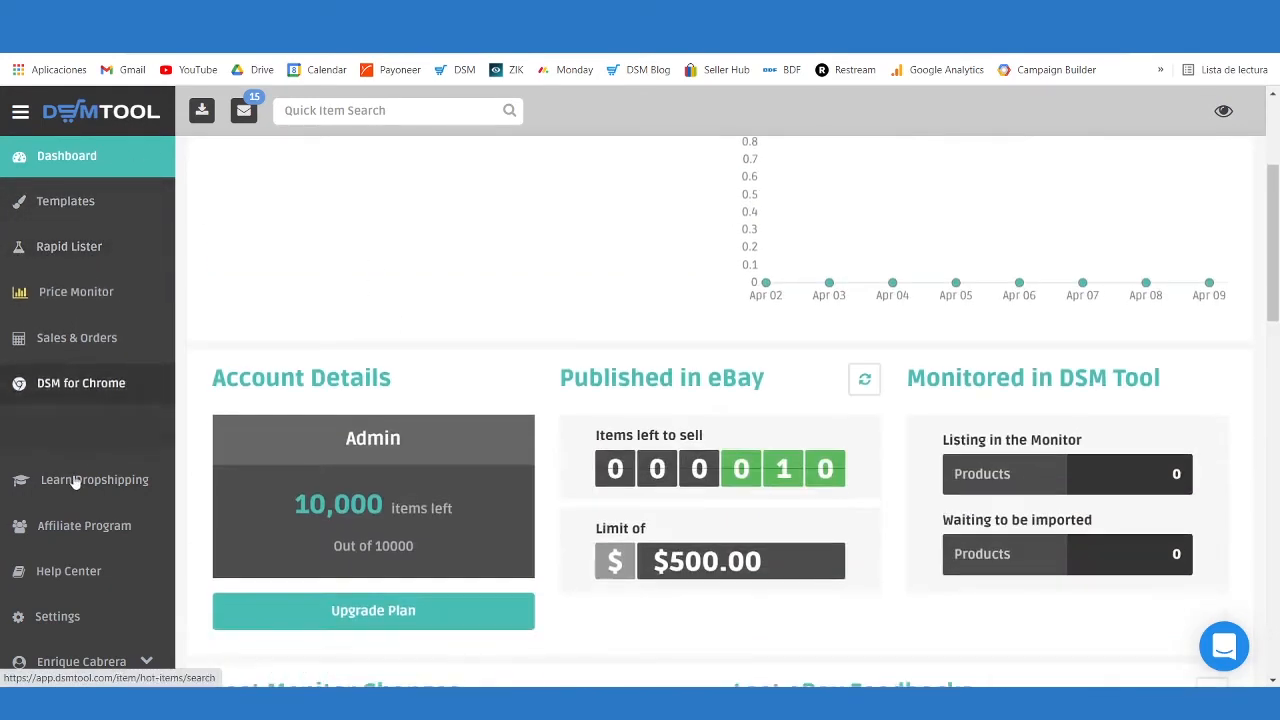
{"action": "left_click", "coordinate": [76, 619]}
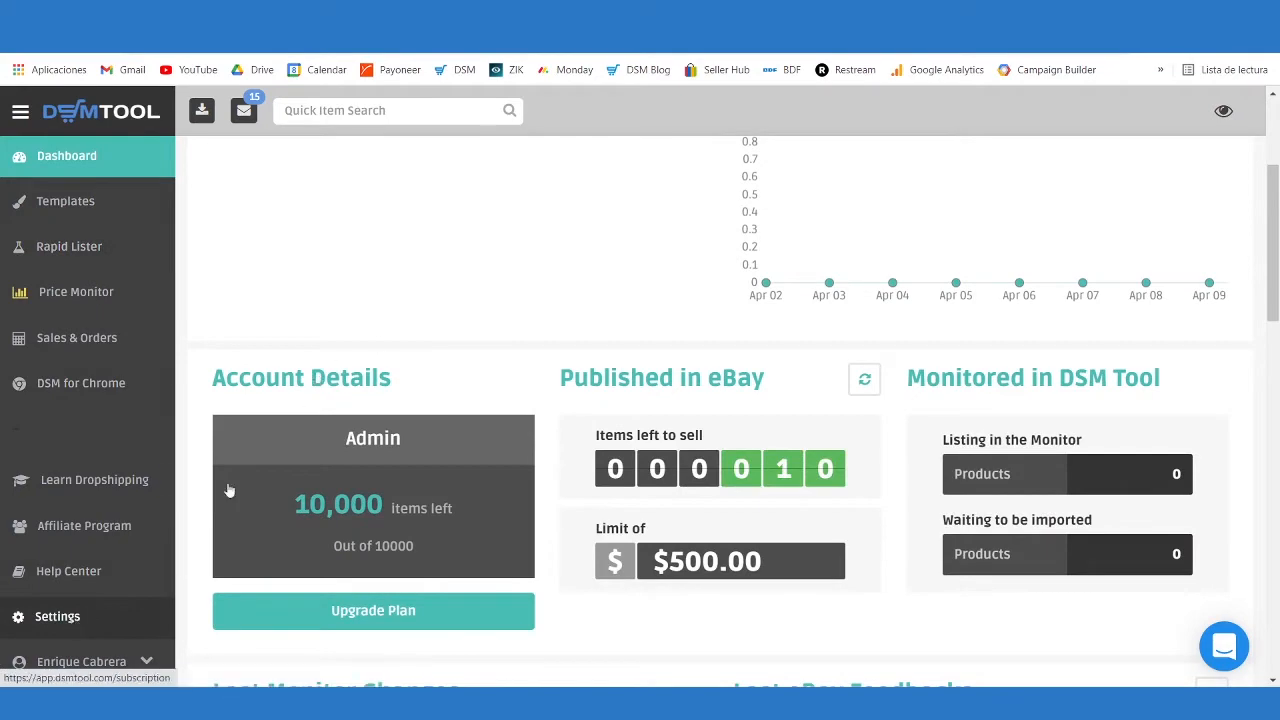
{"action": "left_click", "coordinate": [120, 617]}
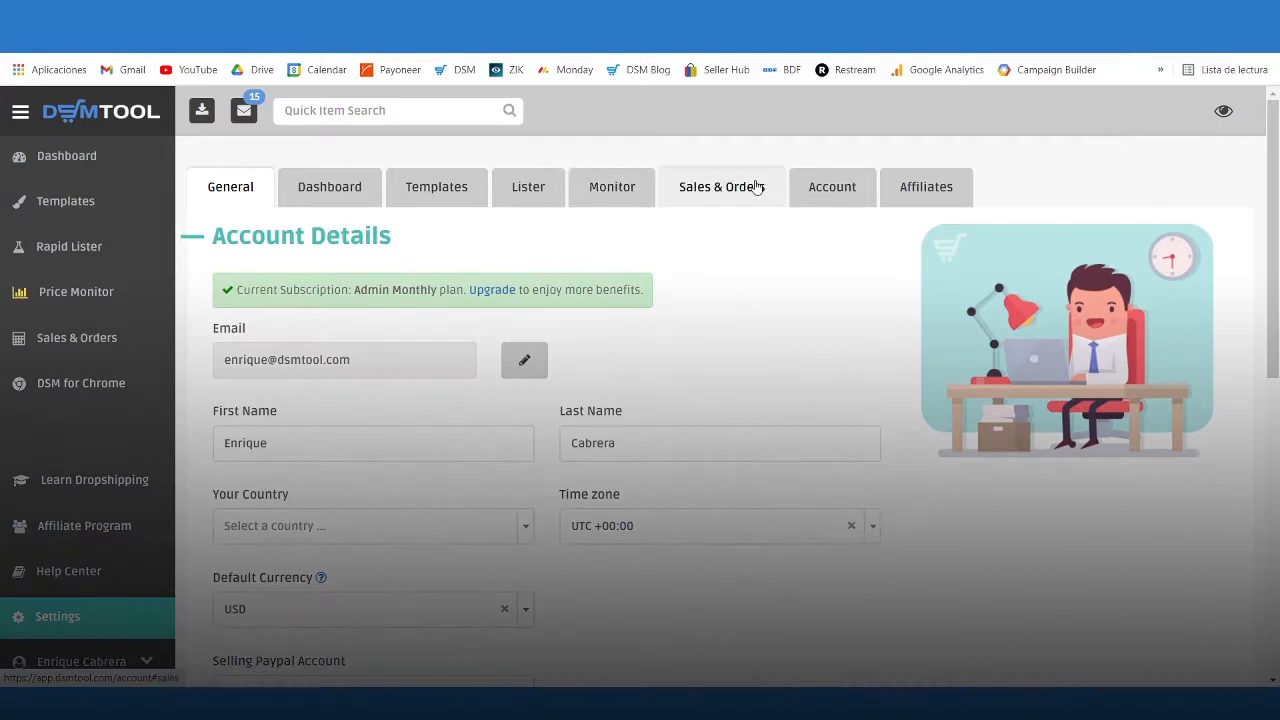
{"action": "left_click", "coordinate": [758, 187]}
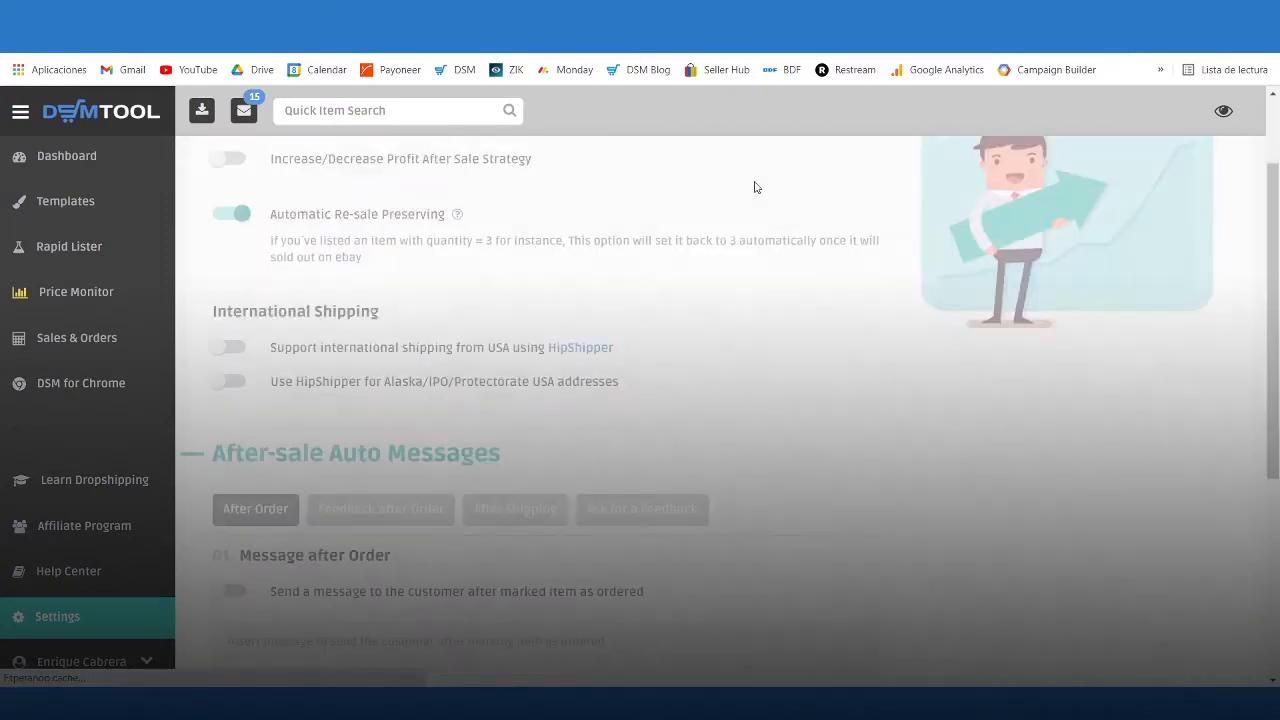
{"action": "scroll", "coordinate": [751, 343], "scroll_direction": "down", "scroll_amount": 3}
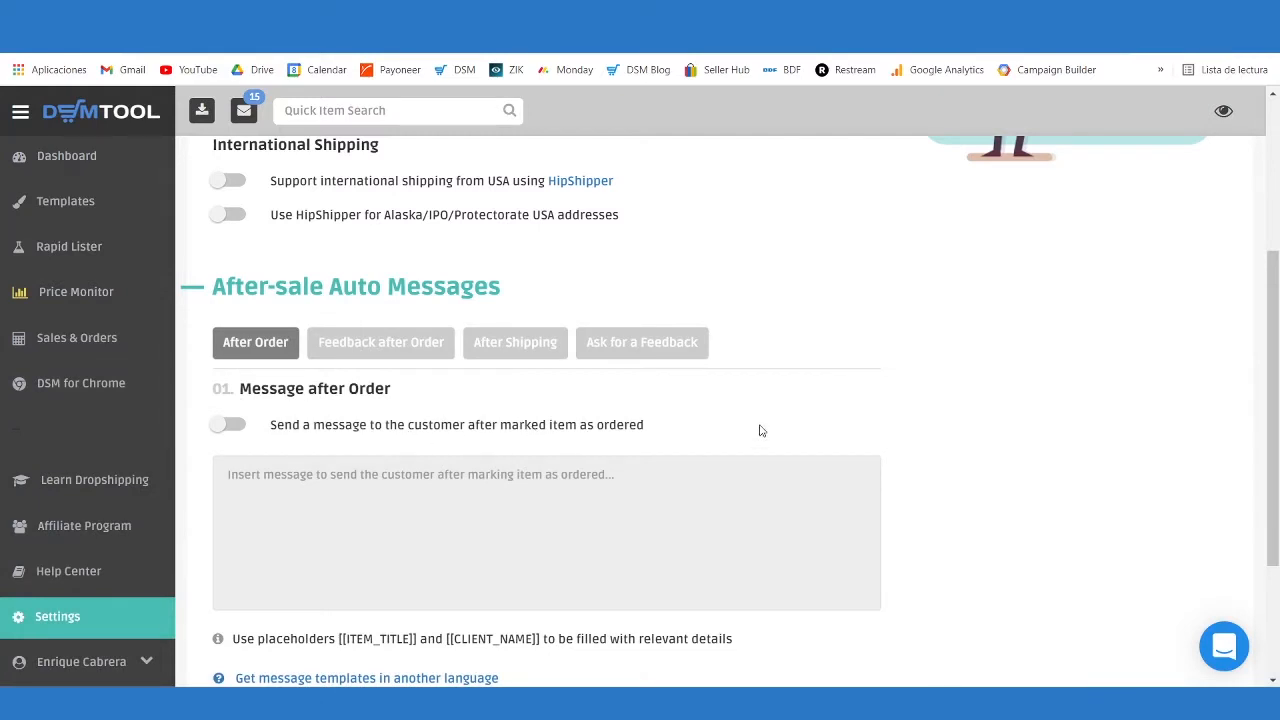
Step: Enable the automatic message sent to the customer after an item is marked as ordered, and read through its template
{"action": "left_click", "coordinate": [236, 427]}
{"action": "scroll", "coordinate": [355, 551], "scroll_direction": "down", "scroll_amount": 1}
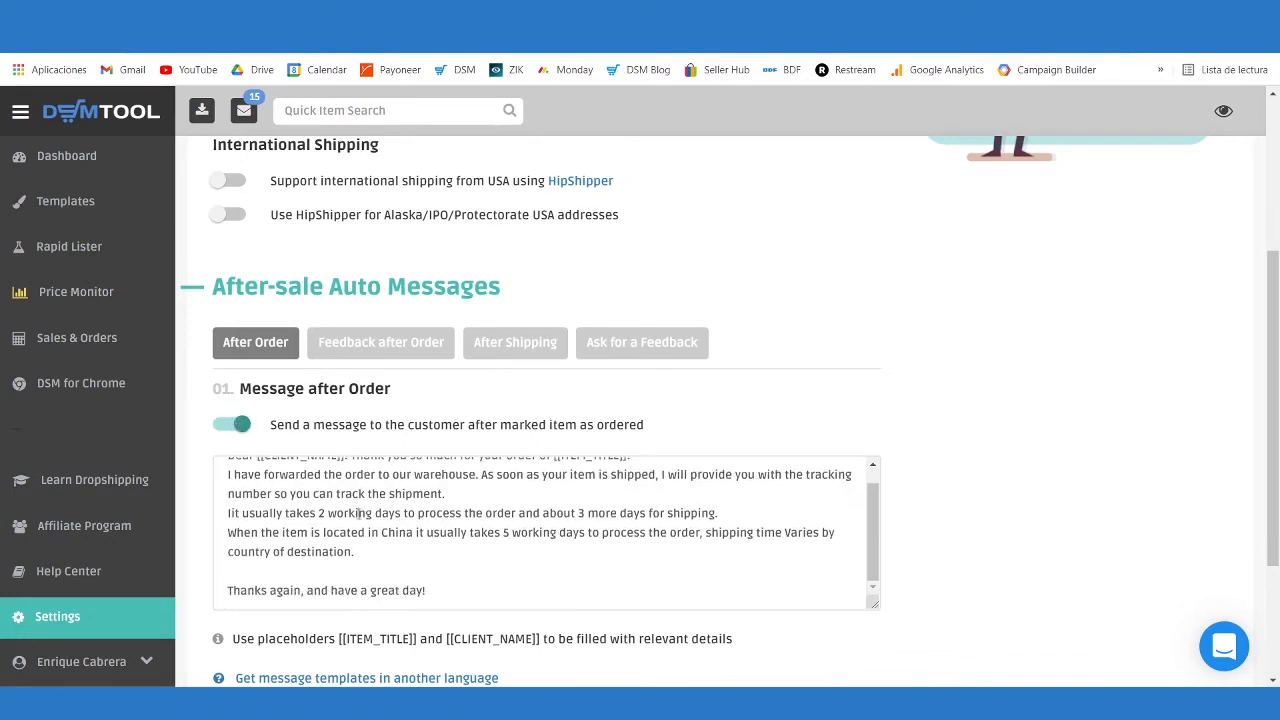
{"action": "scroll", "coordinate": [355, 551], "scroll_direction": "up", "scroll_amount": 1}
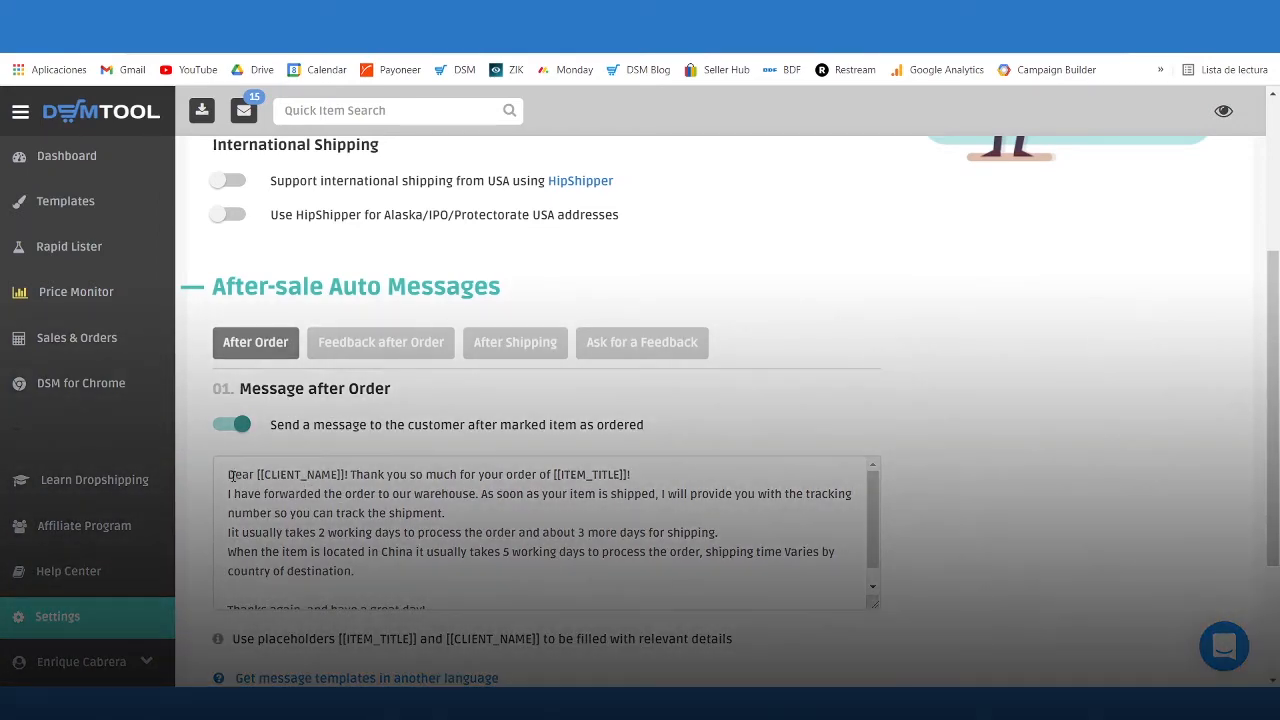
{"action": "left_click", "coordinate": [231, 476]}
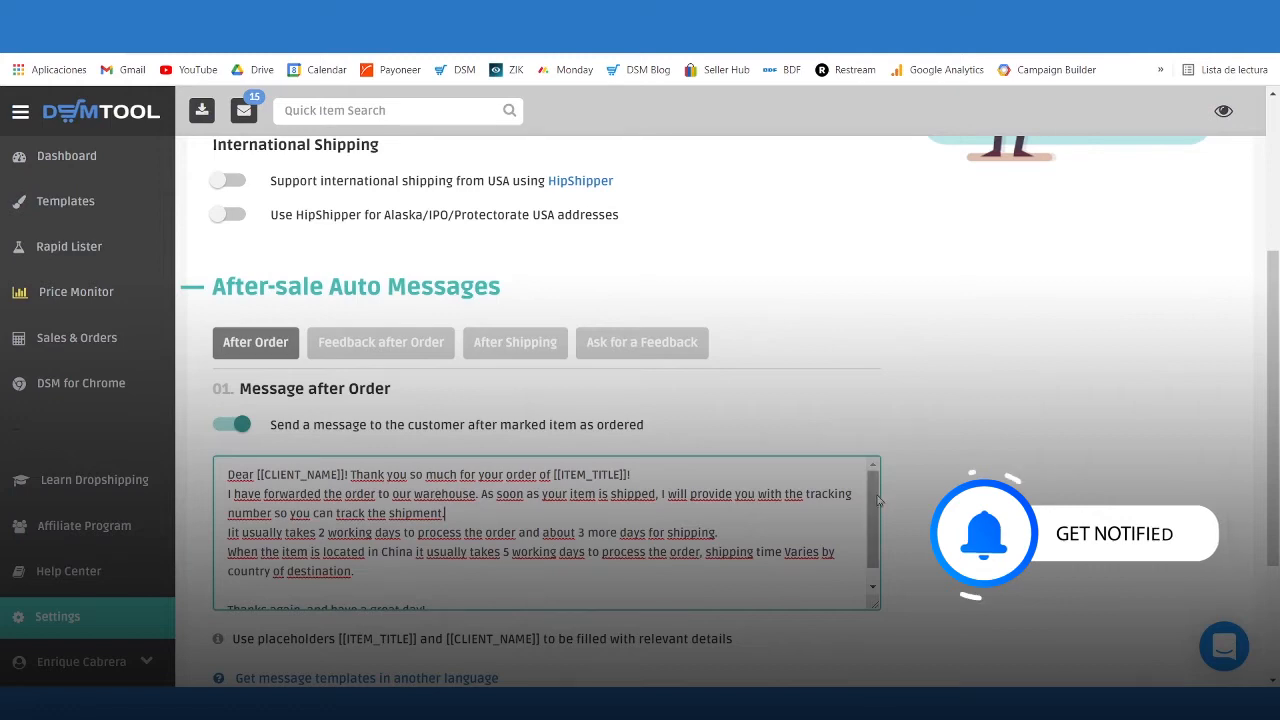
{"action": "scroll", "coordinate": [820, 517], "scroll_direction": "down", "scroll_amount": 1}
{"action": "scroll", "coordinate": [413, 588], "scroll_direction": "up", "scroll_amount": 1}
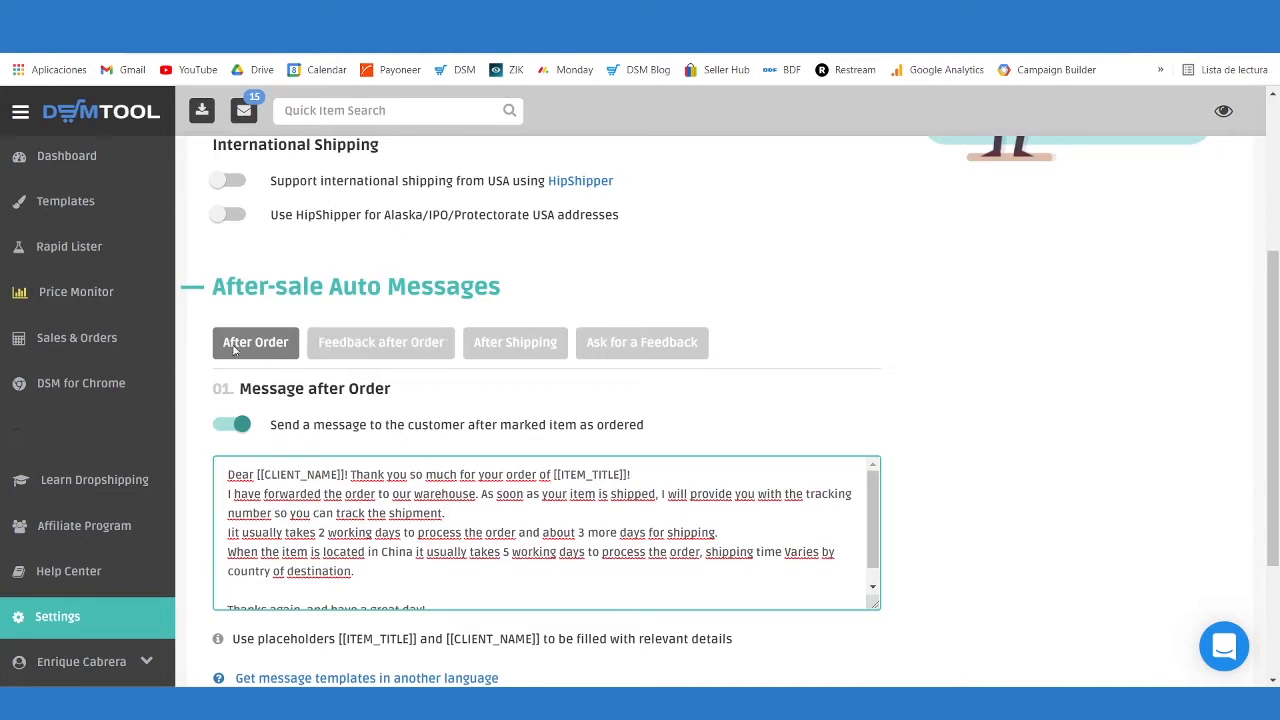
Step: Enable automatic customer feedback after an order and the automatic message after shipping, and read the shipping message template
{"action": "left_click", "coordinate": [373, 341]}
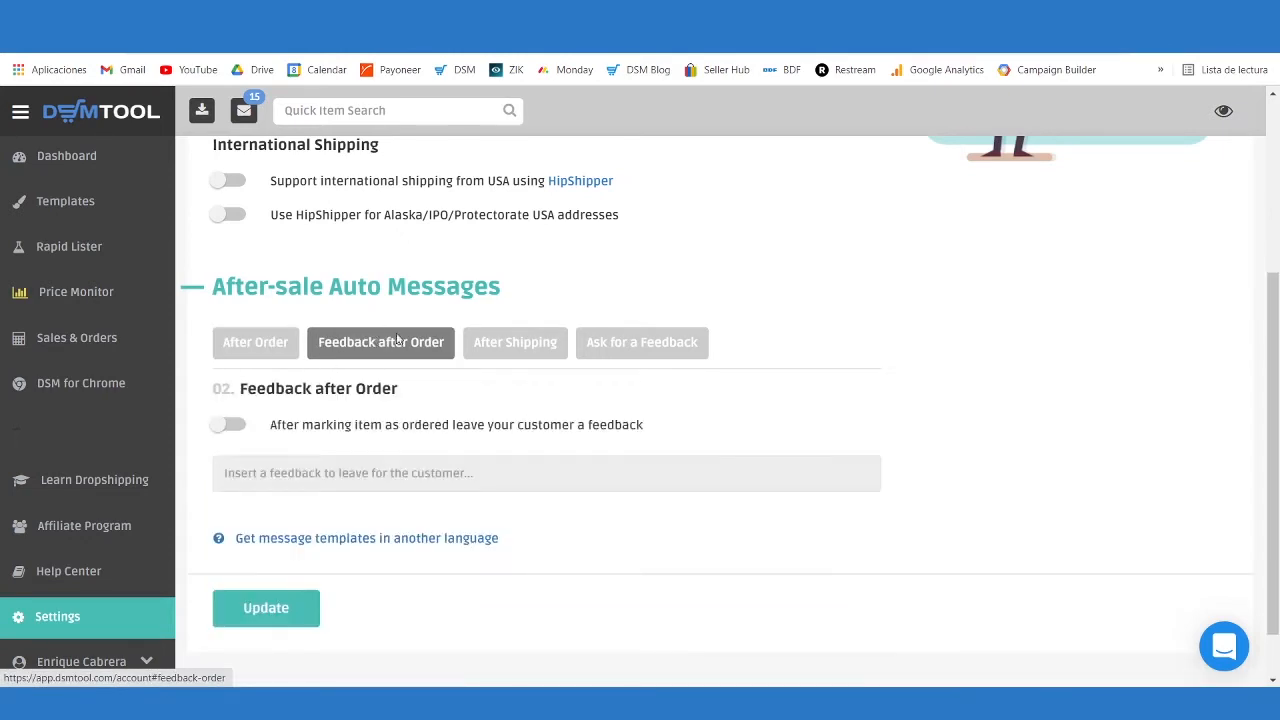
{"action": "left_click", "coordinate": [238, 426]}
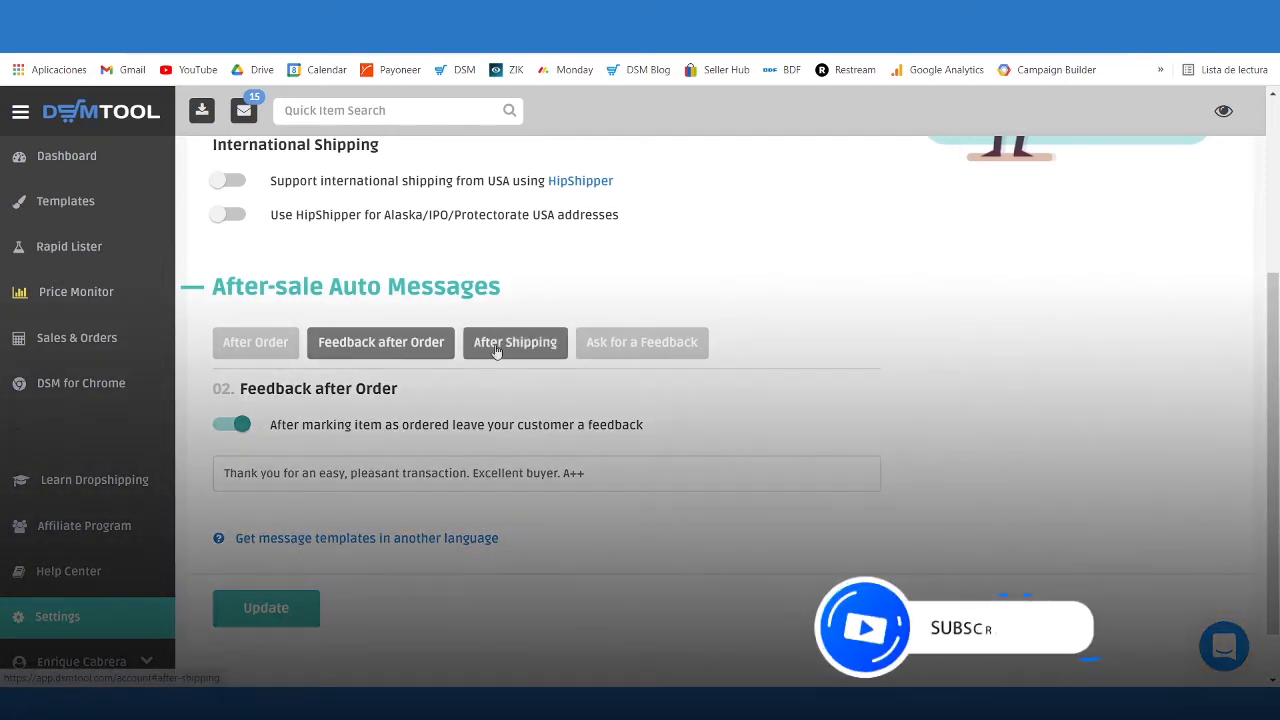
{"action": "left_click", "coordinate": [497, 350]}
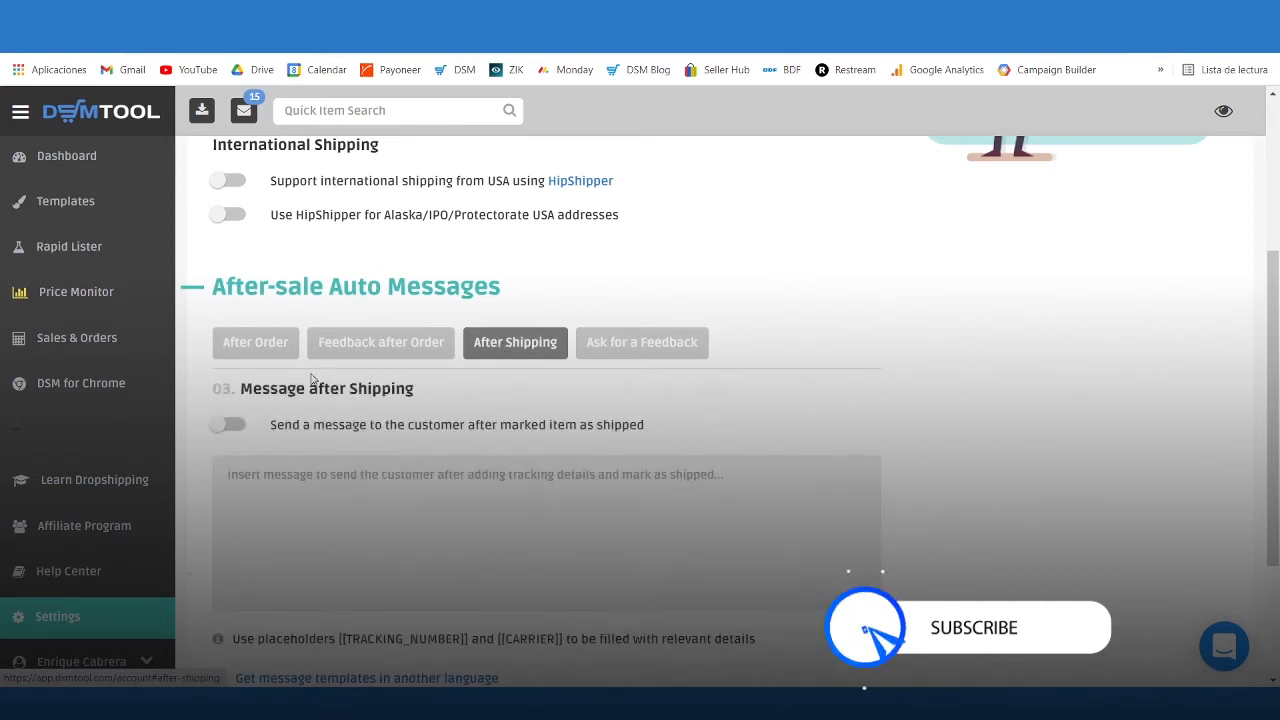
{"action": "left_click", "coordinate": [232, 426]}
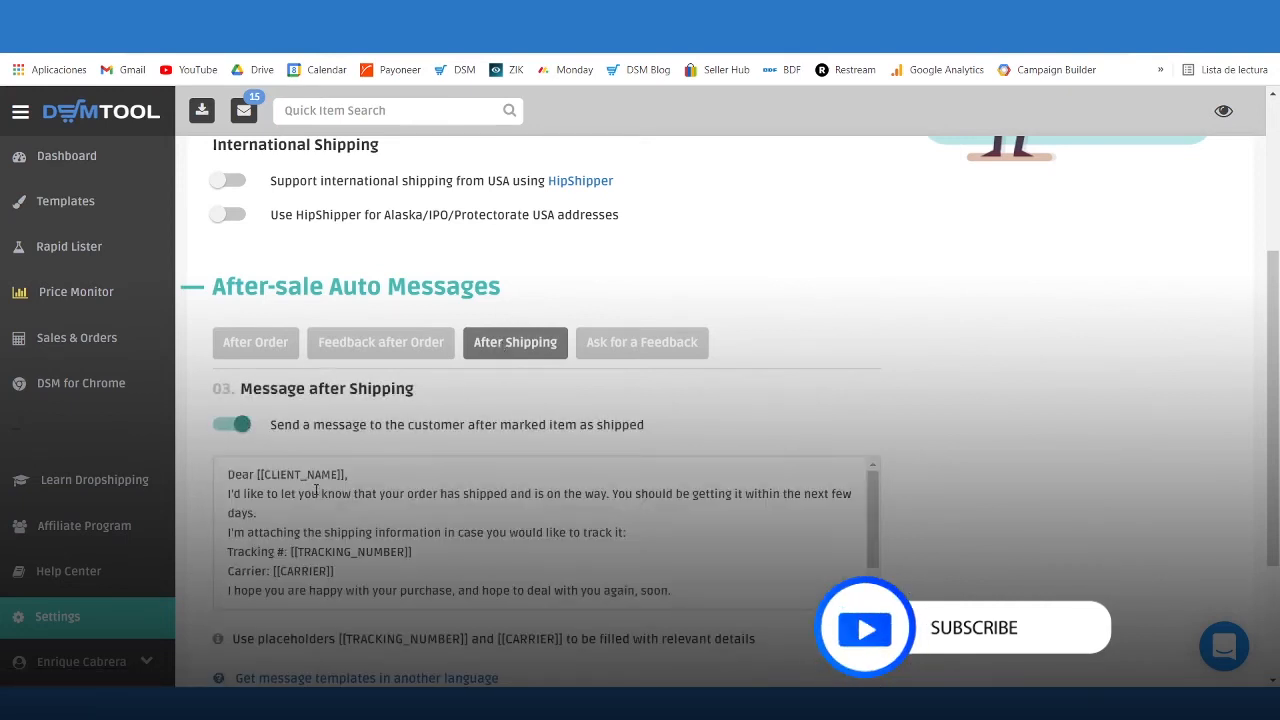
{"action": "scroll", "coordinate": [345, 503], "scroll_direction": "down", "scroll_amount": 1}
{"action": "scroll", "coordinate": [338, 505], "scroll_direction": "up", "scroll_amount": 1}
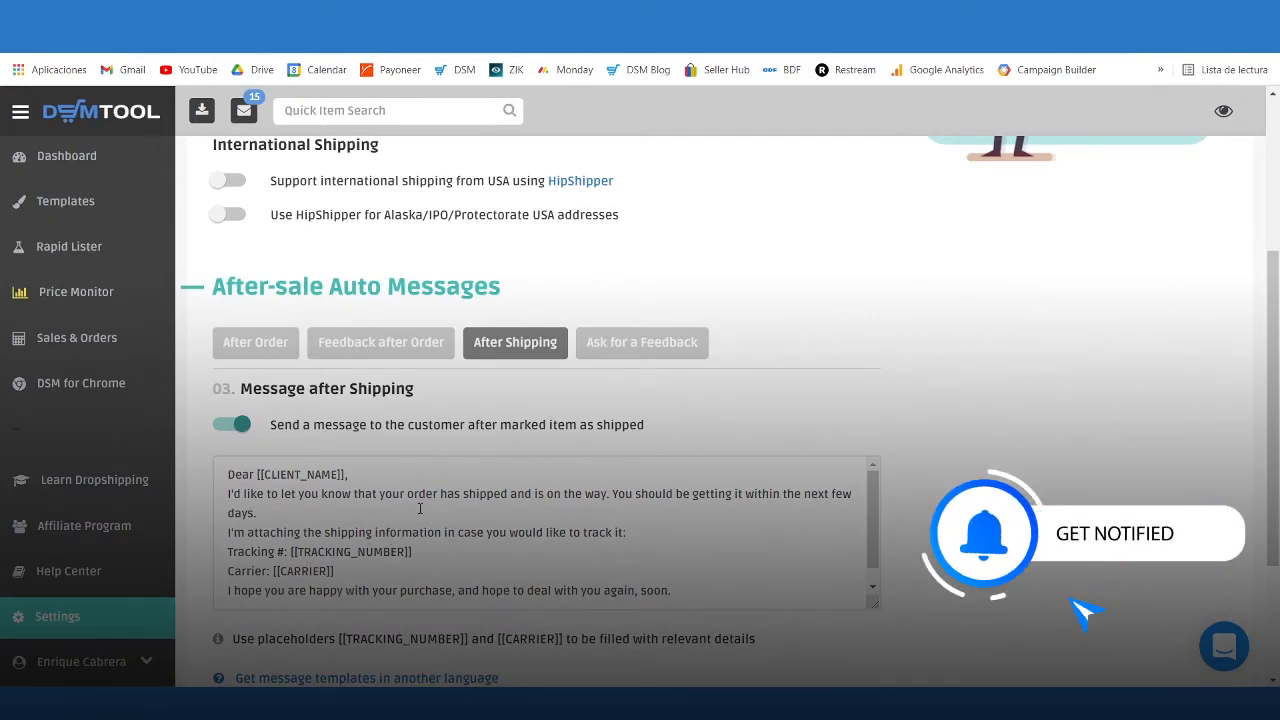
{"action": "scroll", "coordinate": [709, 486], "scroll_direction": "down", "scroll_amount": 1}
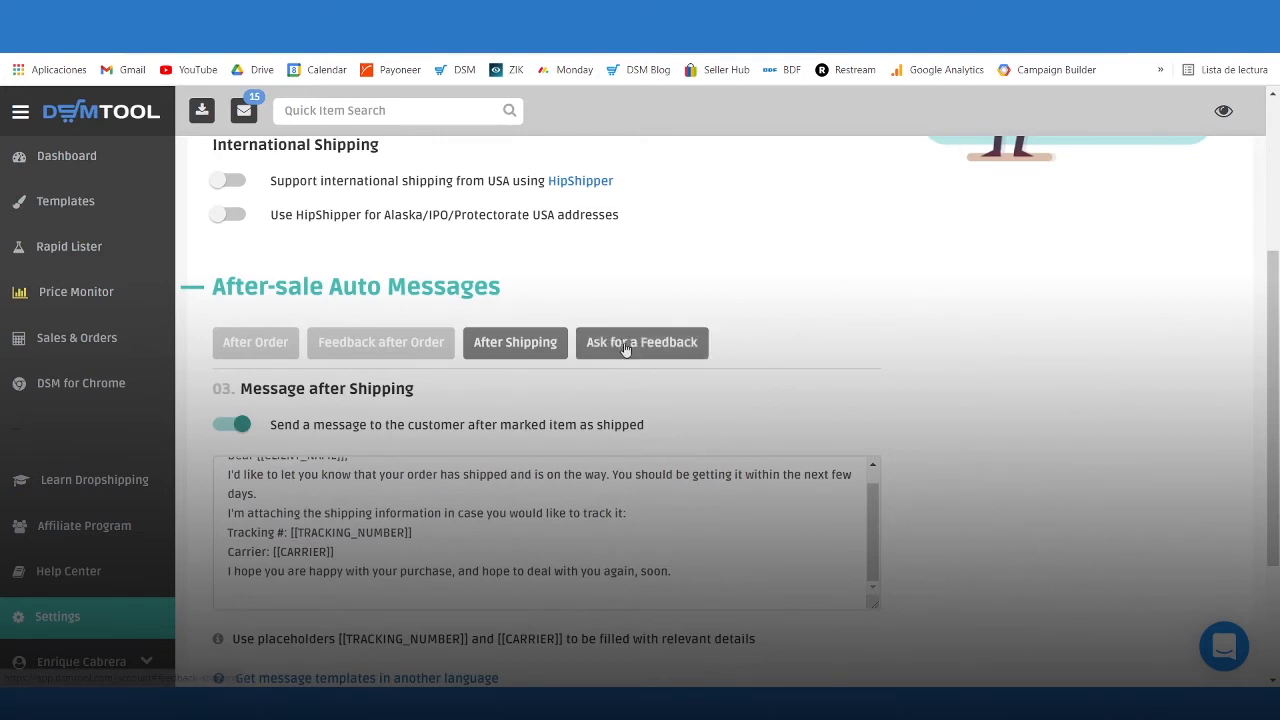
Step: Enable the automatic message asking the customer for feedback, and read through its full template
{"action": "left_click", "coordinate": [624, 342]}
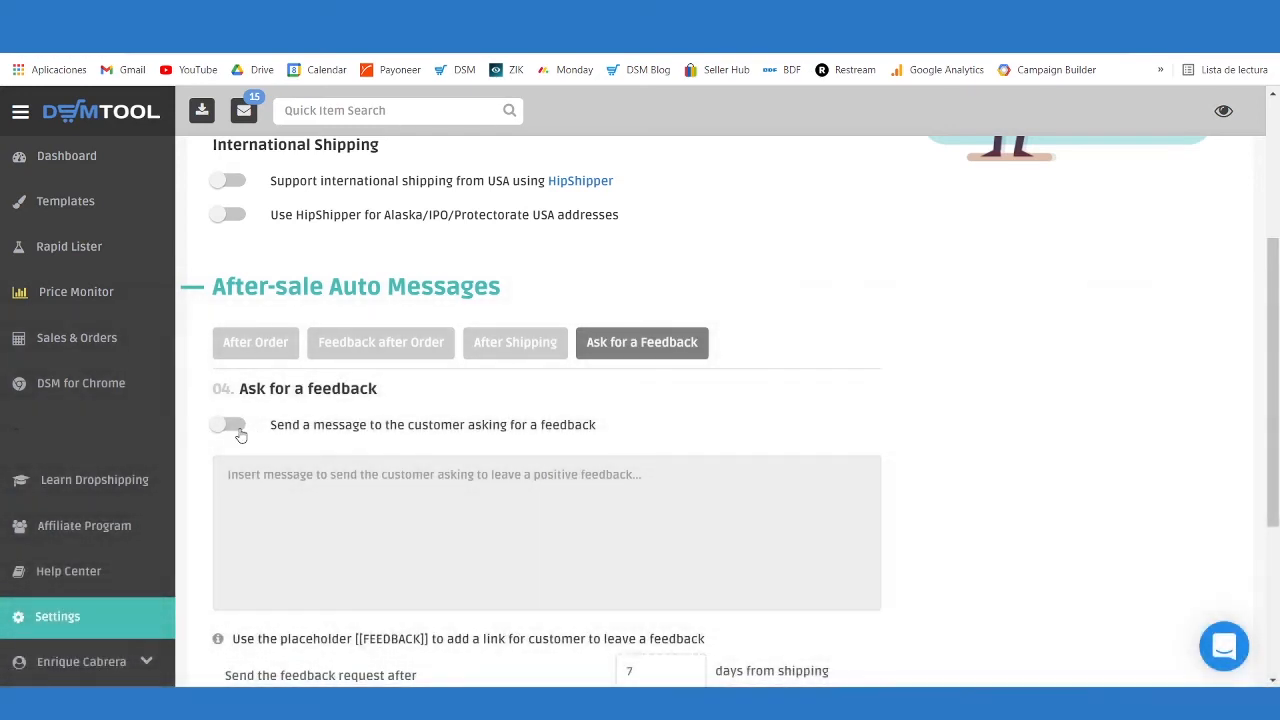
{"action": "left_click", "coordinate": [222, 430]}
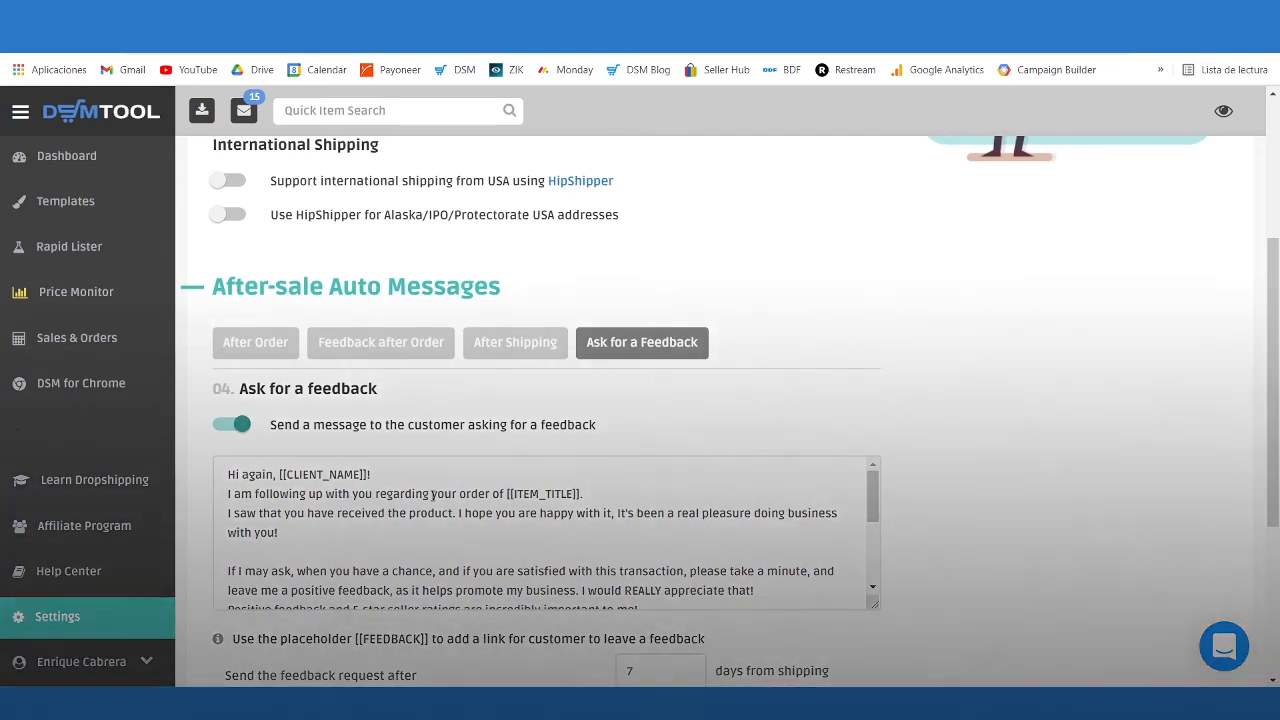
{"action": "scroll", "coordinate": [426, 502], "scroll_direction": "down", "scroll_amount": 1}
{"action": "scroll", "coordinate": [426, 502], "scroll_direction": "down", "scroll_amount": 2}
{"action": "scroll", "coordinate": [612, 535], "scroll_direction": "up", "scroll_amount": 4}
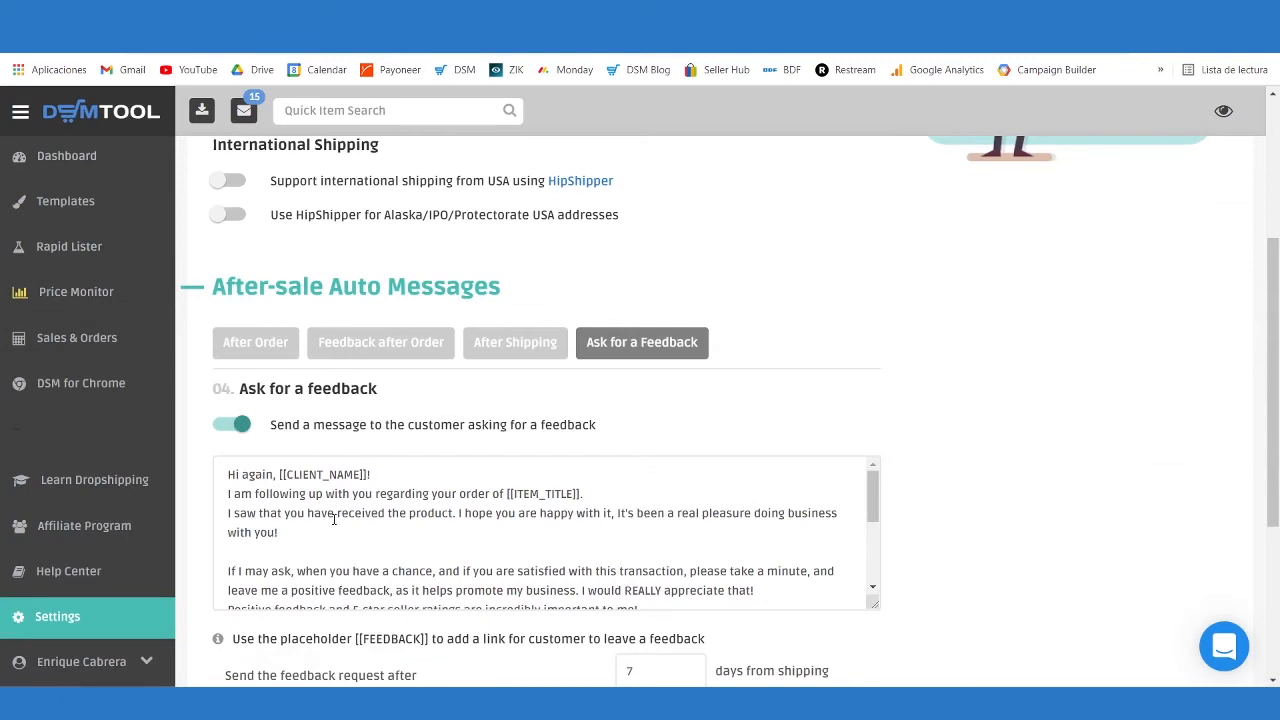
{"action": "left_click", "coordinate": [873, 588]}
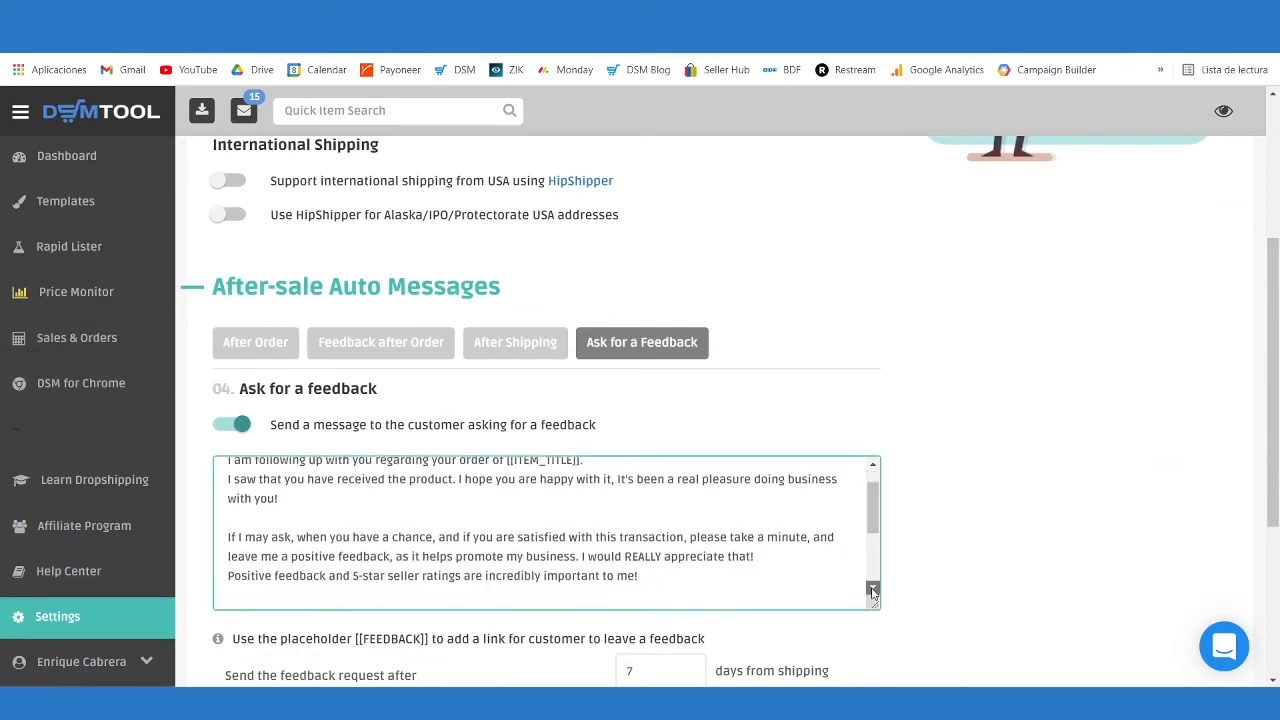
{"action": "left_click", "coordinate": [873, 588]}
{"action": "left_click_drag", "start_coordinate": [876, 506], "coordinate": [873, 460]}
Step: Review the after-sale auto messages for order, shipping and feedback request, along with the rest of the Sales & Orders settings
{"action": "left_click", "coordinate": [286, 336]}
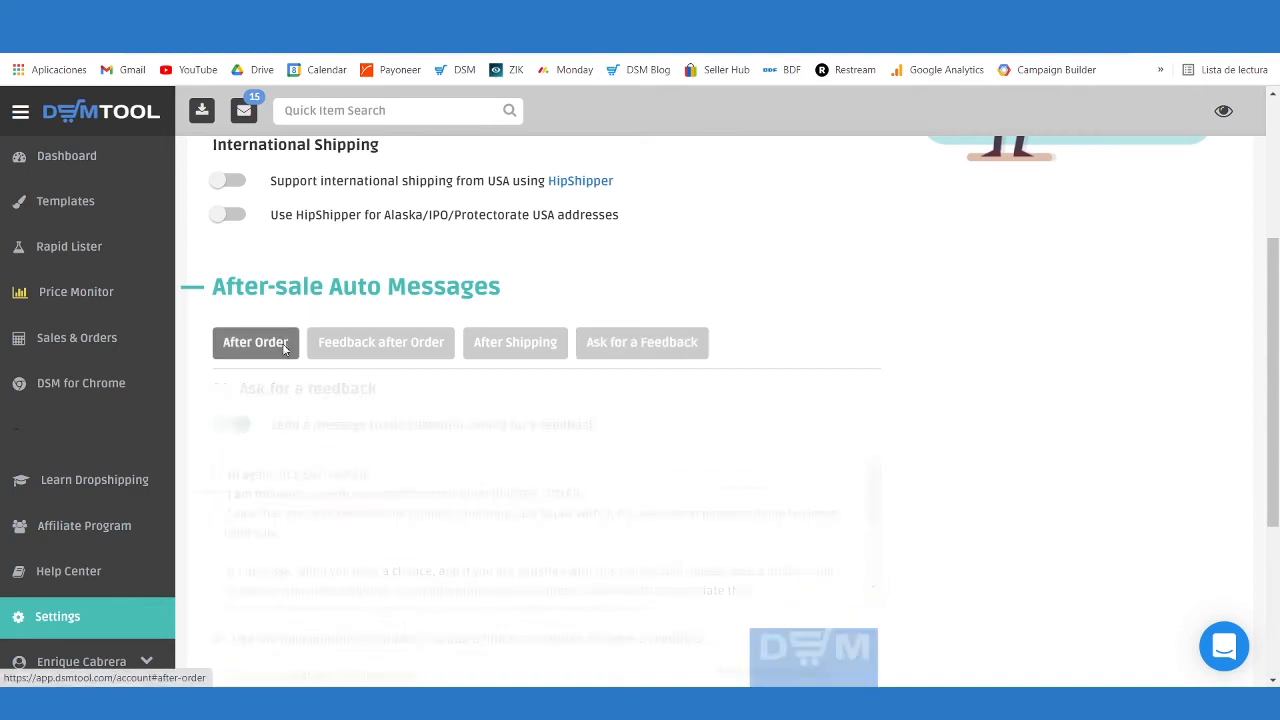
{"action": "left_click", "coordinate": [380, 344]}
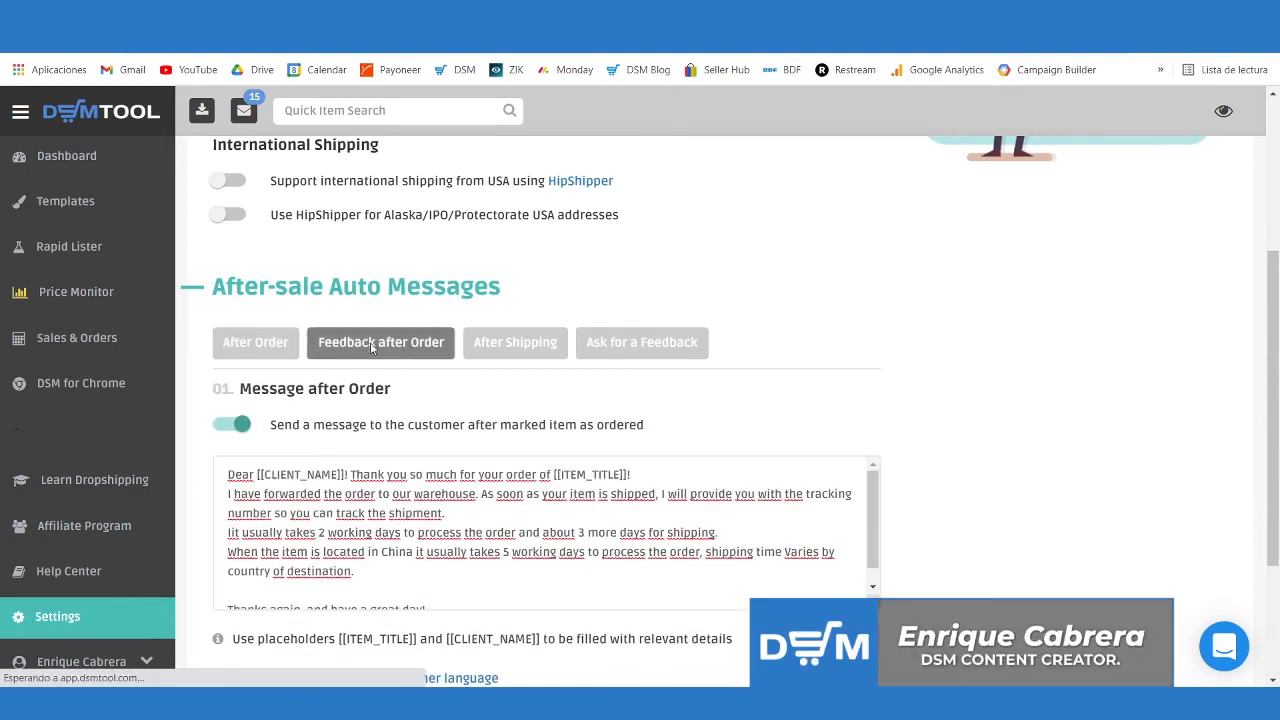
{"action": "left_click", "coordinate": [510, 342]}
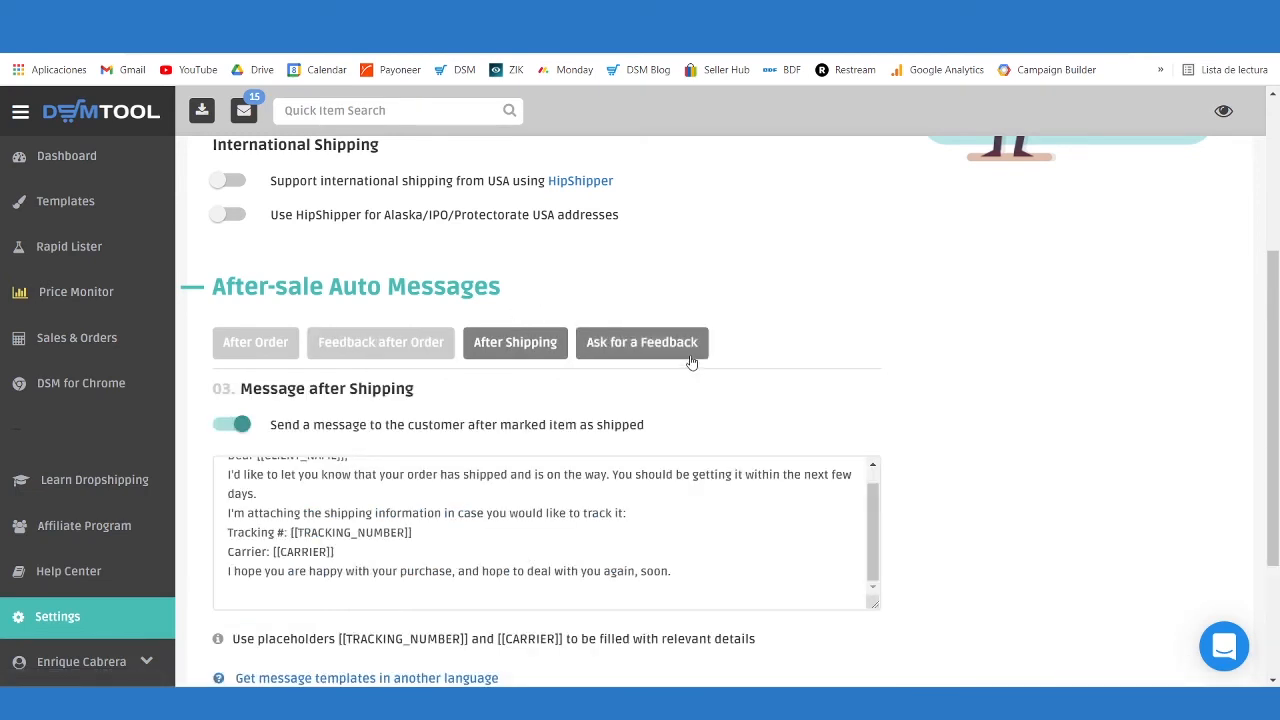
{"action": "left_click", "coordinate": [690, 350]}
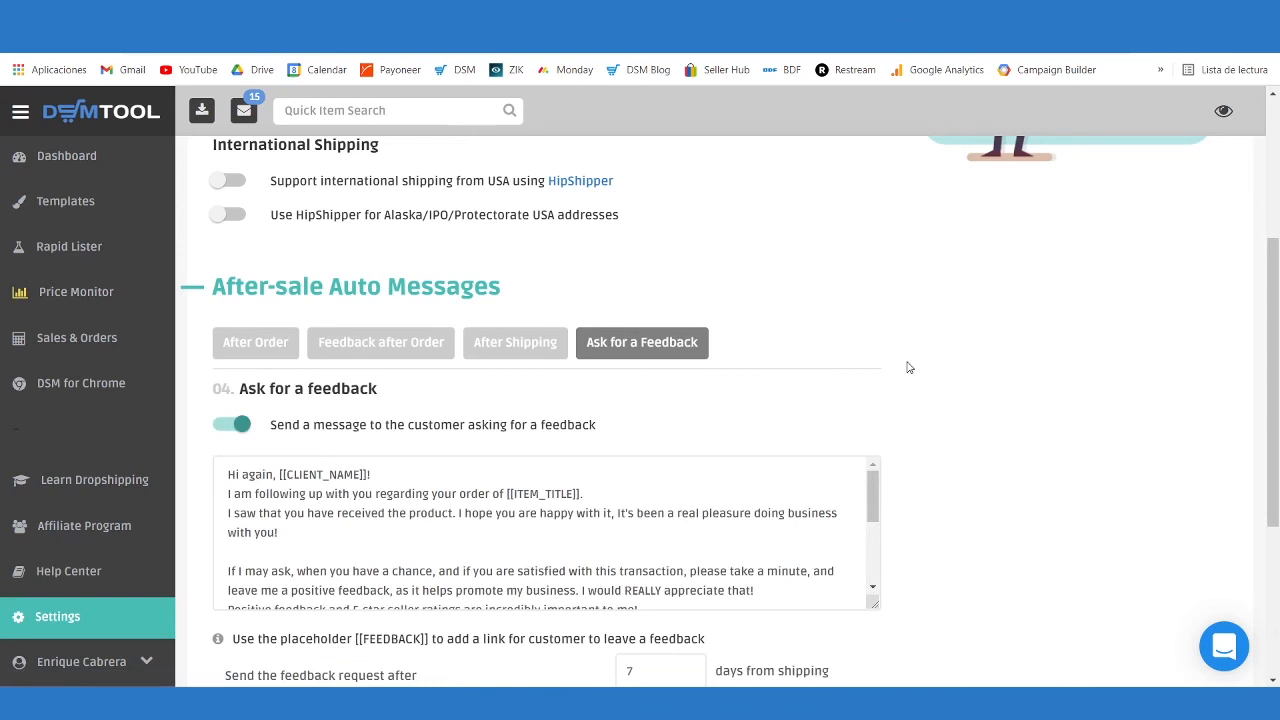
{"action": "scroll", "coordinate": [989, 423], "scroll_direction": "down", "scroll_amount": 1}
{"action": "scroll", "coordinate": [993, 431], "scroll_direction": "down", "scroll_amount": 1}
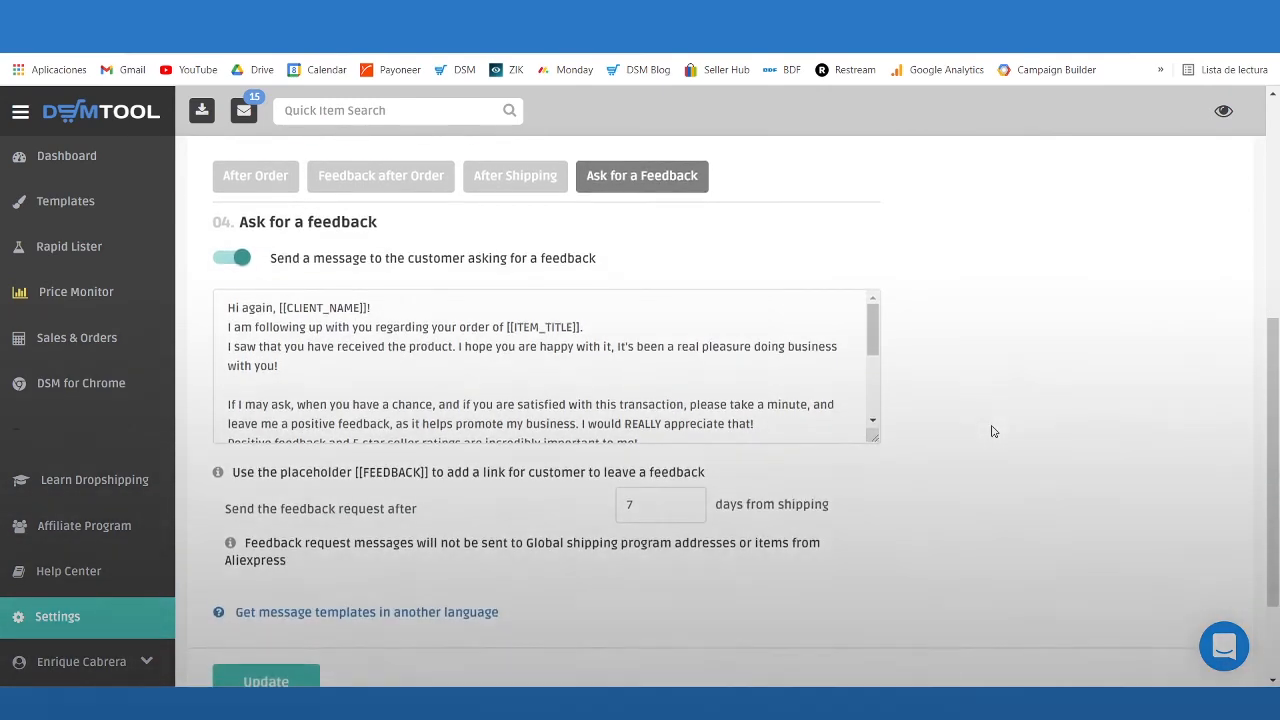
{"action": "scroll", "coordinate": [993, 431], "scroll_direction": "up", "scroll_amount": 2}
{"action": "left_click", "coordinate": [256, 342]}
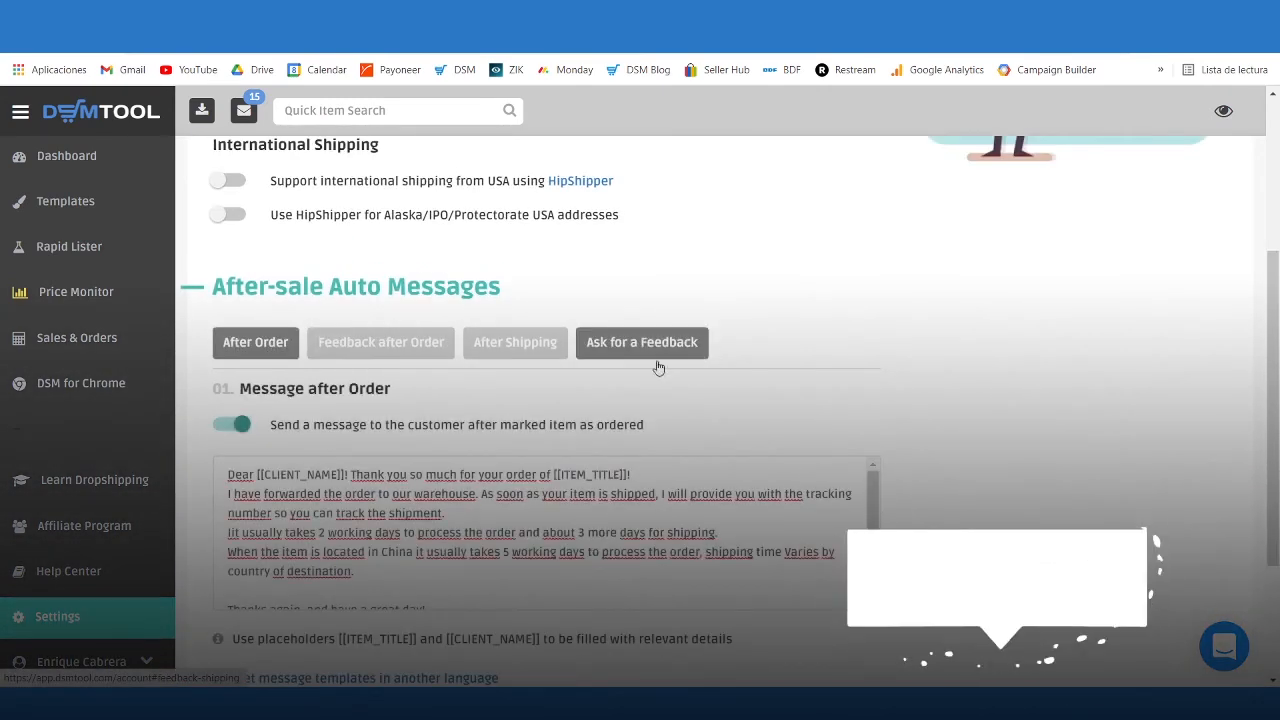
{"action": "scroll", "coordinate": [914, 343], "scroll_direction": "down", "scroll_amount": 2}
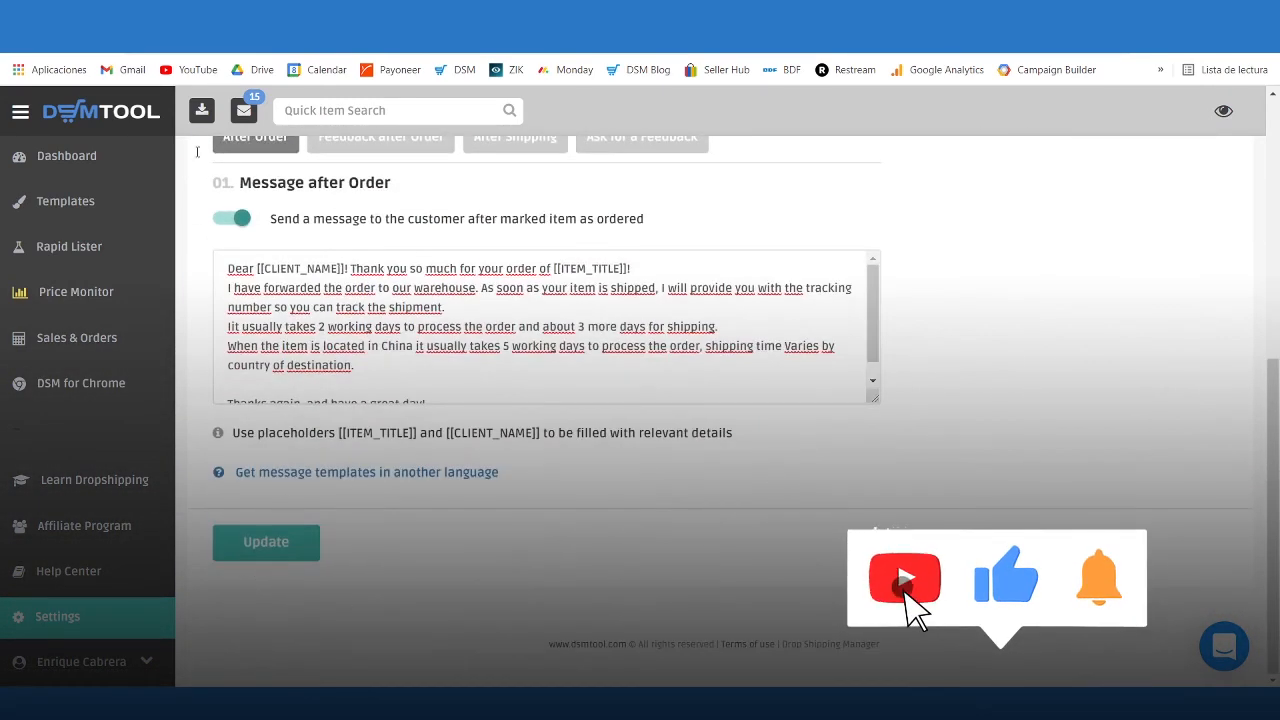
{"action": "scroll", "coordinate": [473, 480], "scroll_direction": "up", "scroll_amount": 2}
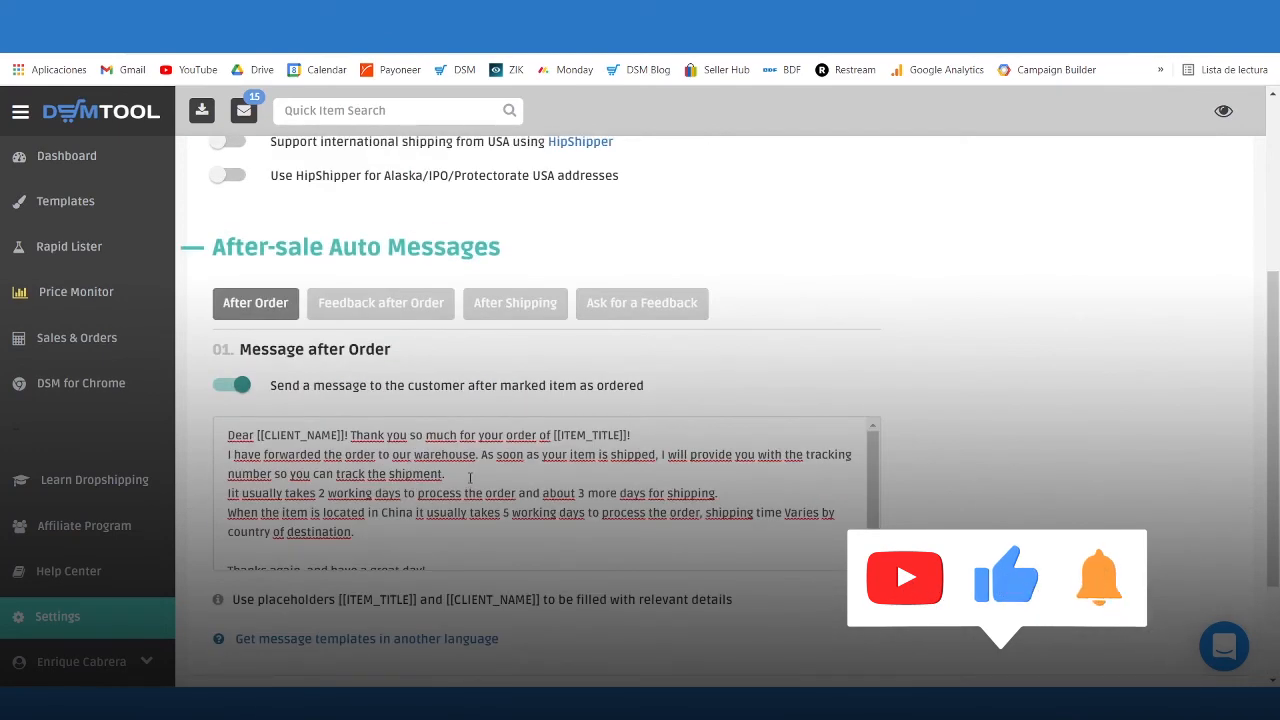
{"action": "scroll", "coordinate": [469, 479], "scroll_direction": "down", "scroll_amount": 3}
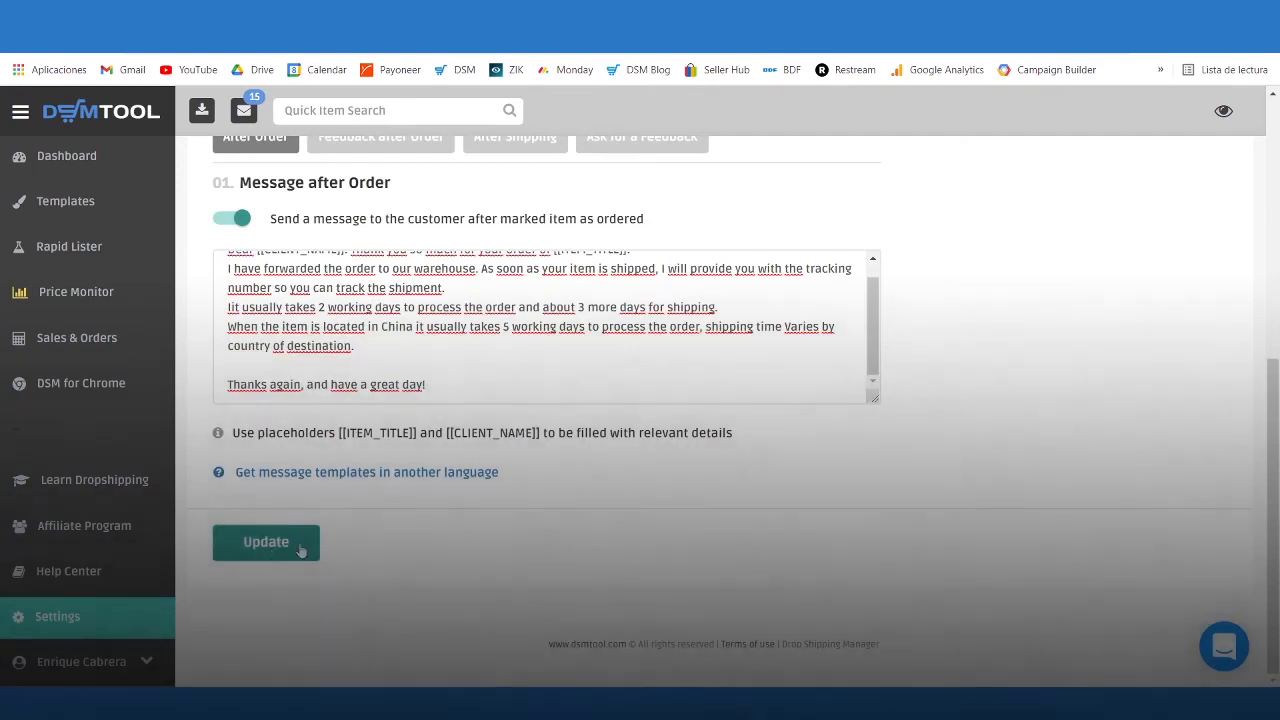
{"action": "scroll", "coordinate": [900, 460], "scroll_direction": "up", "scroll_amount": 4}
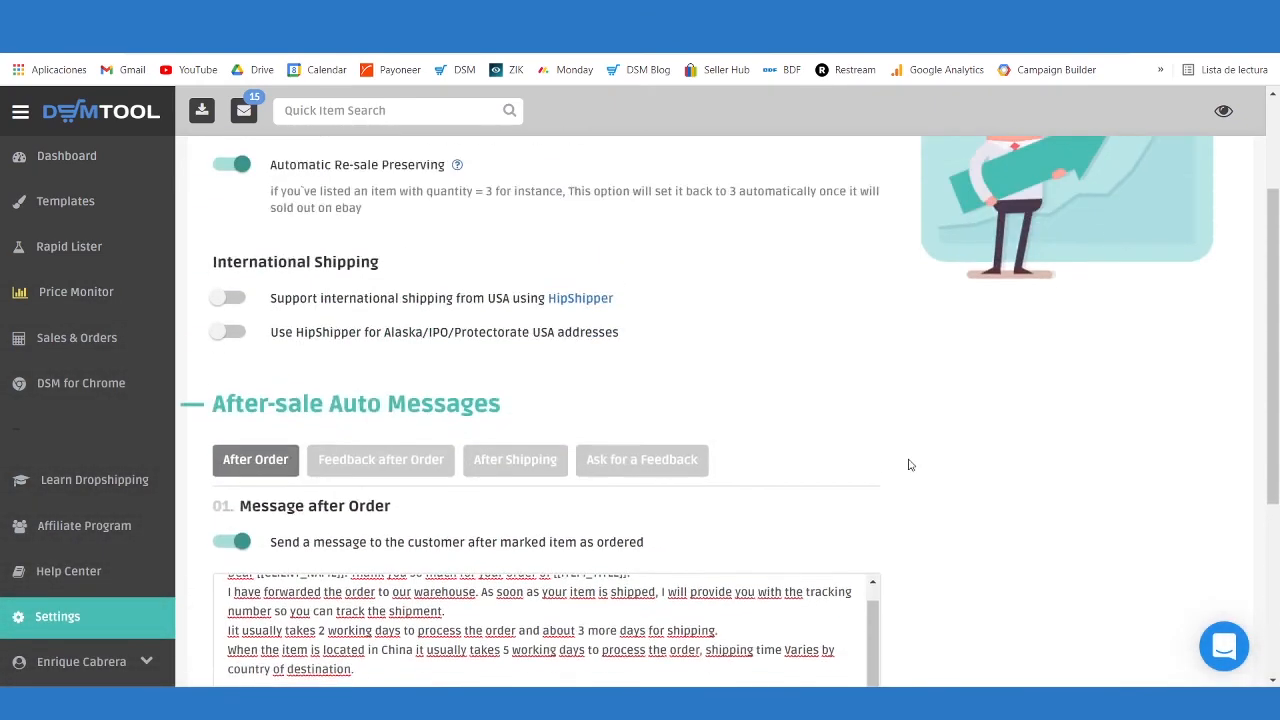
{"action": "scroll", "coordinate": [910, 465], "scroll_direction": "up", "scroll_amount": 2}
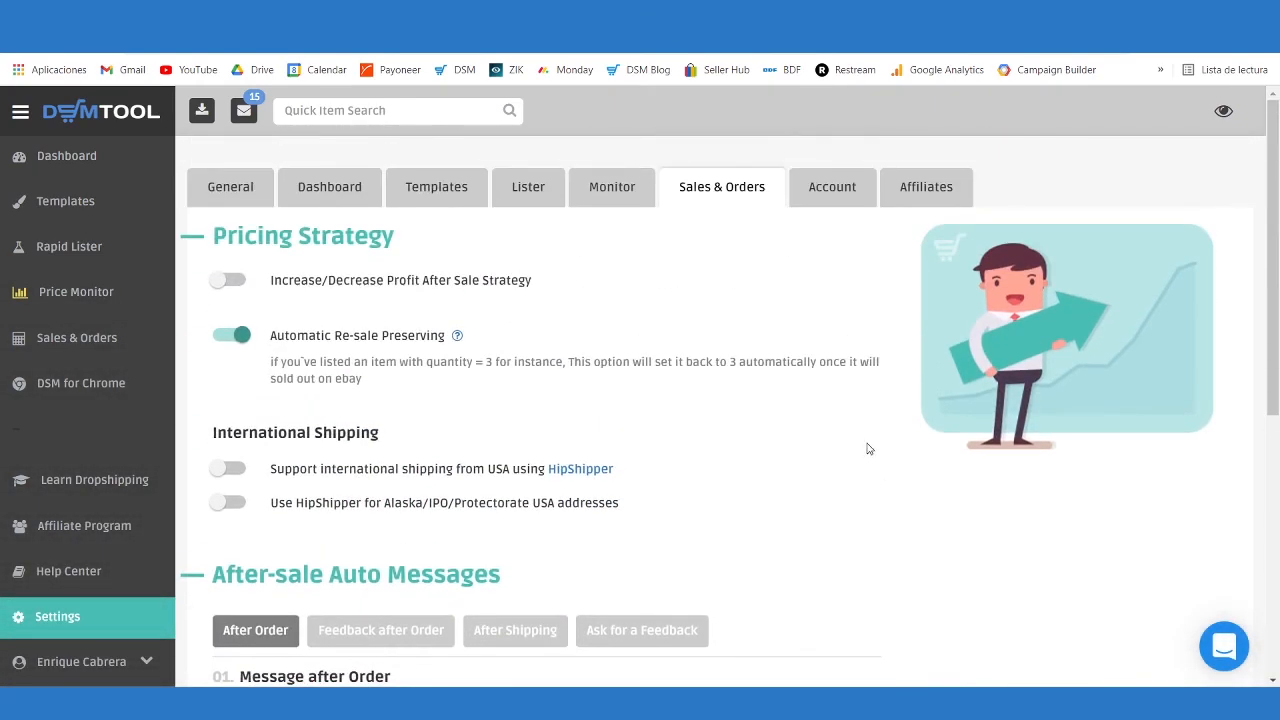